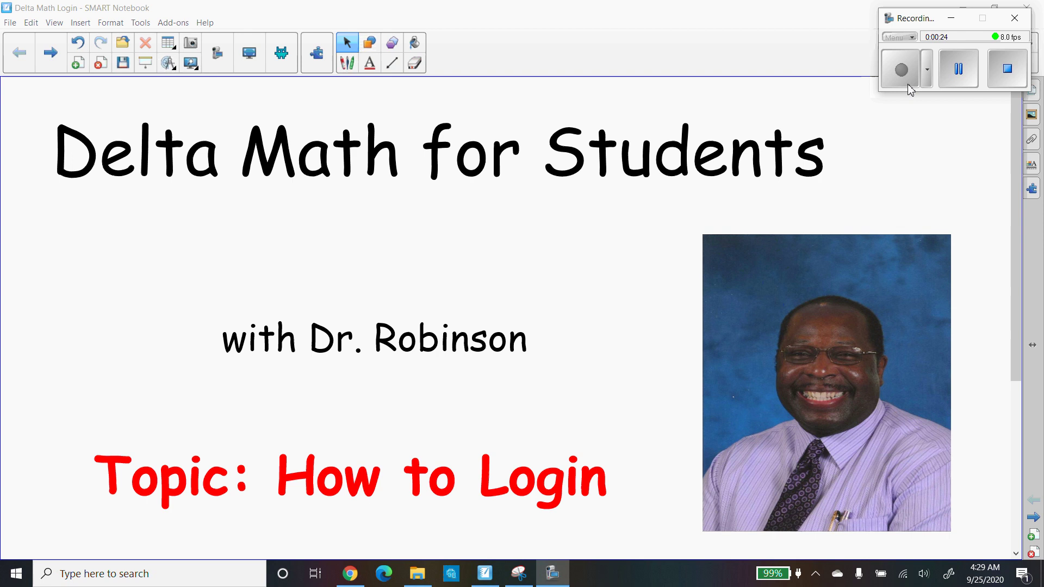
Page past the YouTube channel slide to the 'Go to: Delta Math.com' slide
{"action": "left_click", "coordinate": [954, 18]}
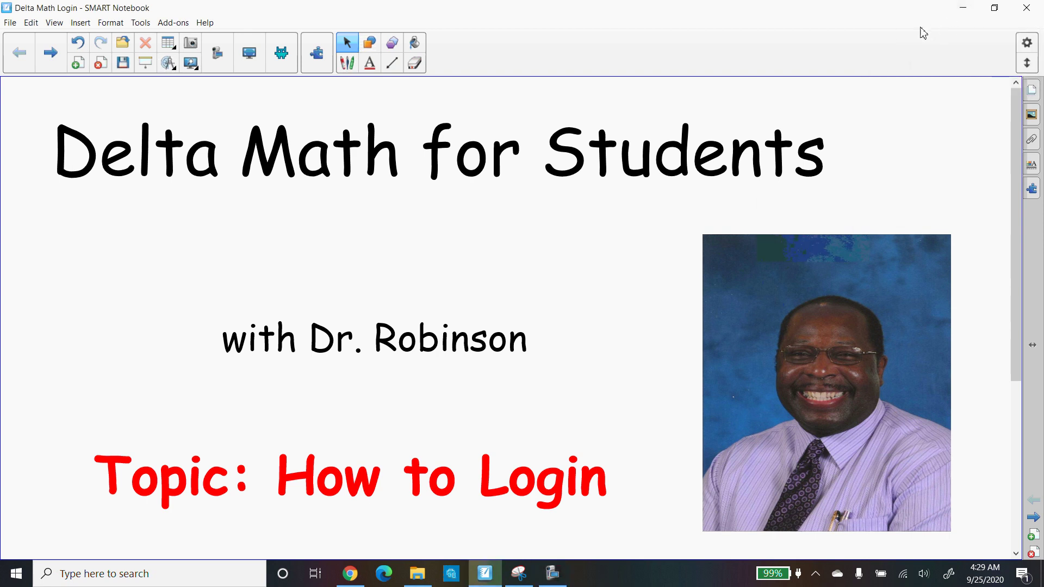
{"action": "left_click", "coordinate": [50, 53]}
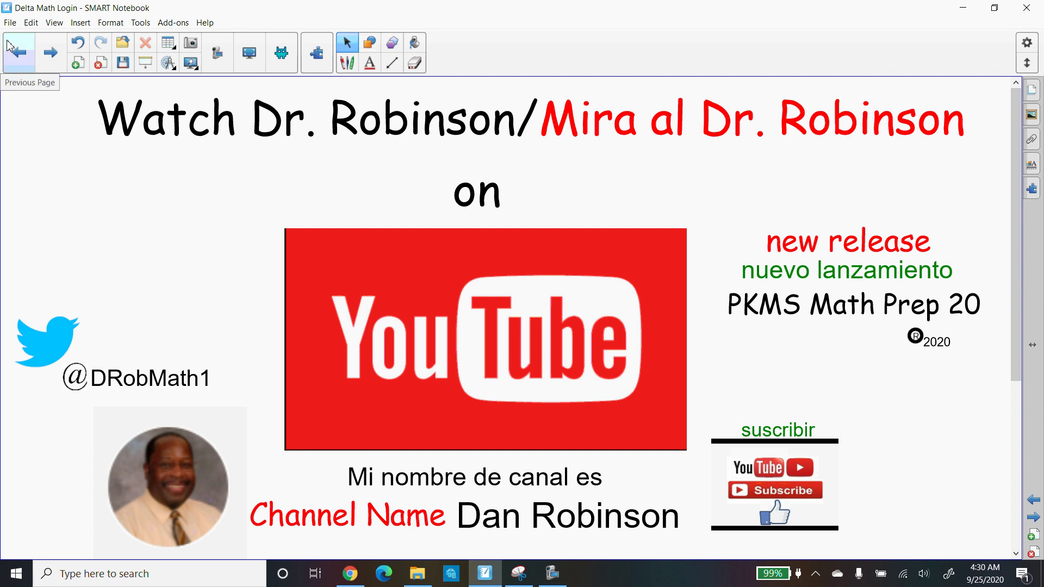
{"action": "left_click", "coordinate": [47, 49]}
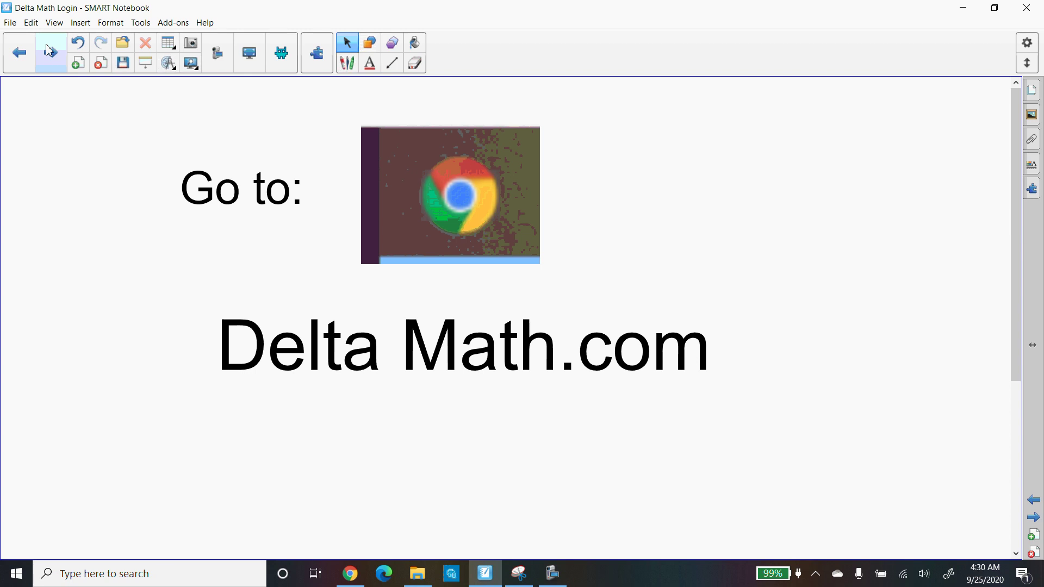
Show the DeltaMath login screenshot with the 'Create a student account' arrow
{"action": "left_click", "coordinate": [49, 51]}
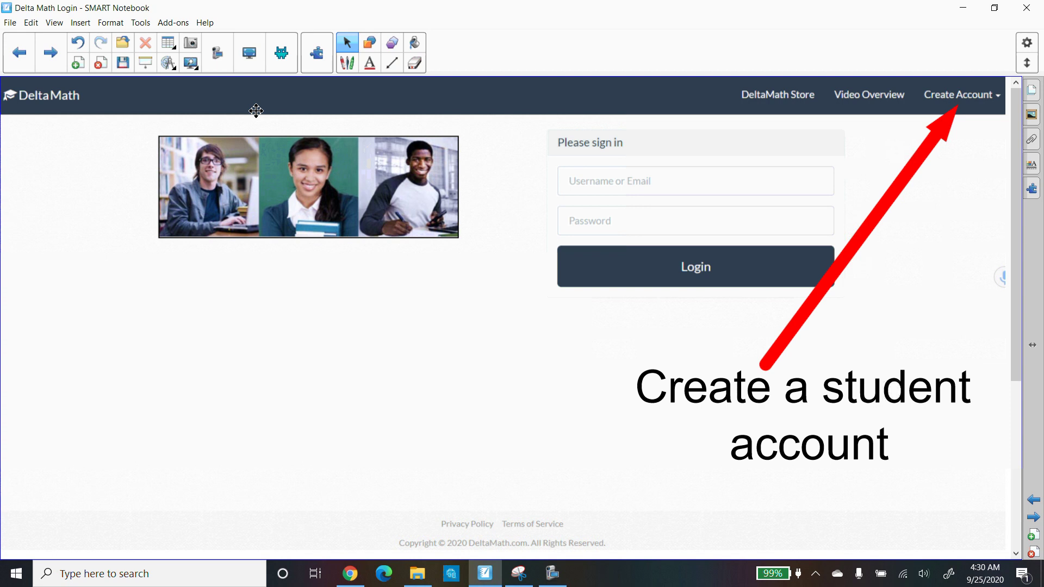
Show the Create Student Account slide with Dr. Robinson's teacher code
{"action": "left_click", "coordinate": [51, 53]}
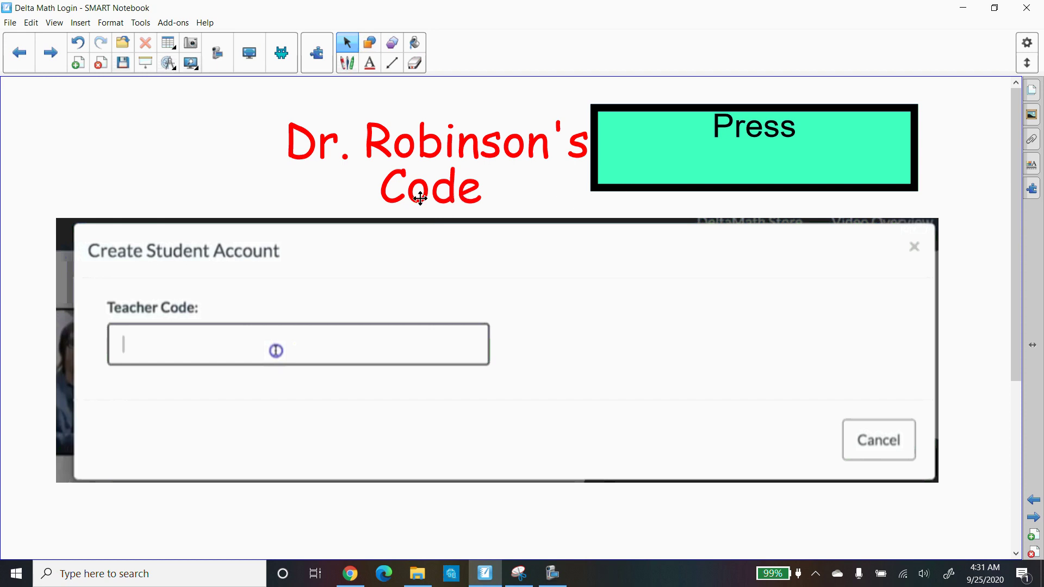
Show the student sign-up form slide listing Dr. Robinson as teacher
{"action": "left_click", "coordinate": [50, 65]}
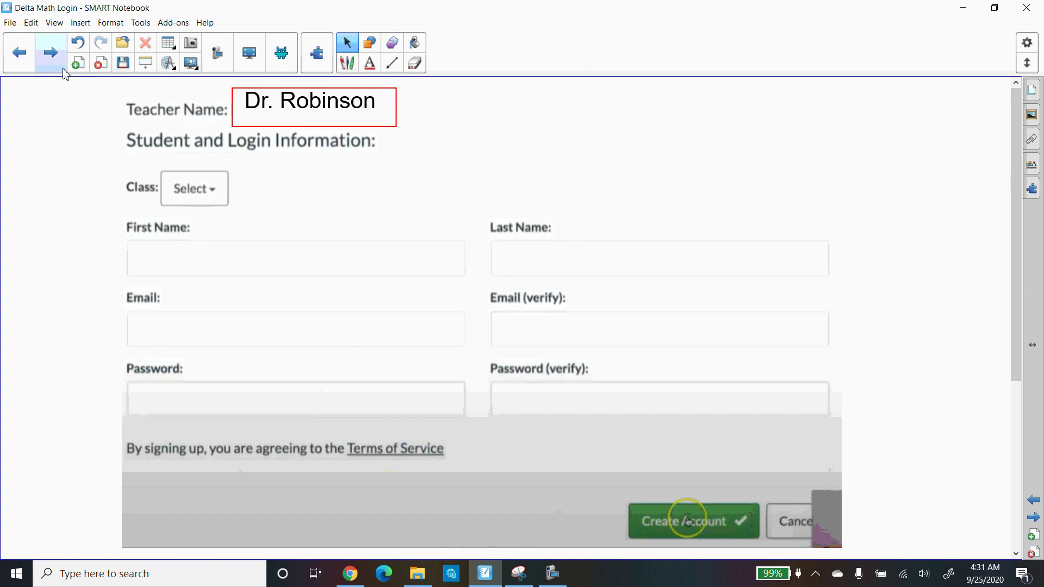
Show the DeltaMath dashboard with Upcoming Assignments and No Late Credit Available
{"action": "left_click", "coordinate": [50, 54]}
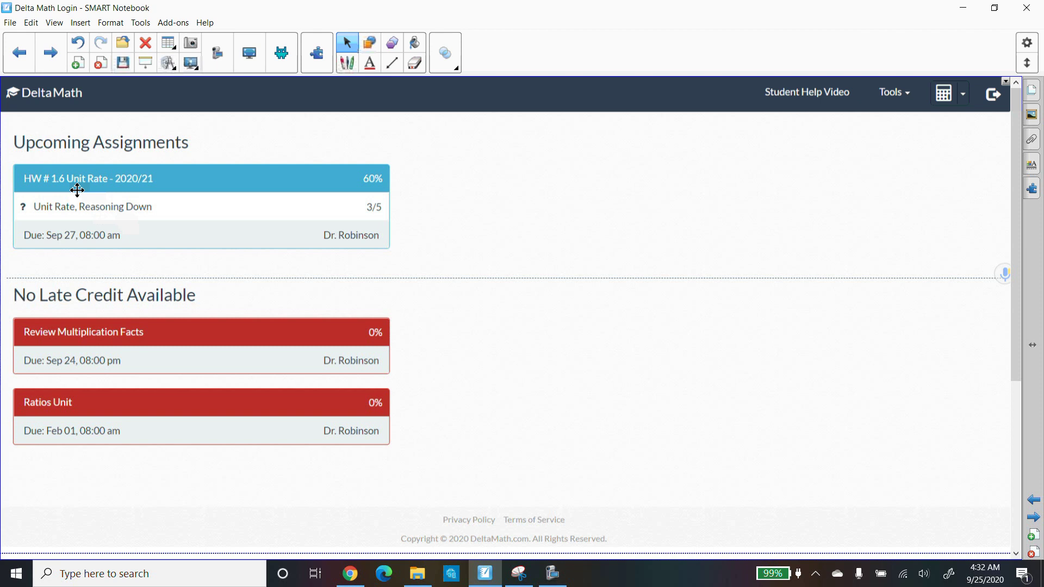
Show the Unit Rate problem about driving 105 miles in 5 hours
{"action": "left_click", "coordinate": [46, 73]}
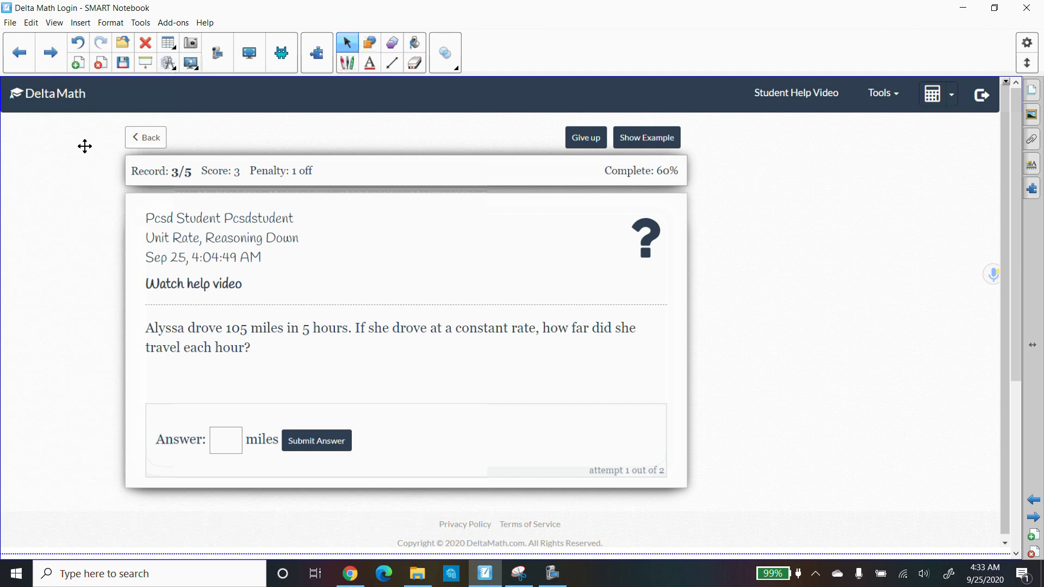
Show the unit-rate slide with the worked-example help video expanded
{"action": "left_click", "coordinate": [50, 69]}
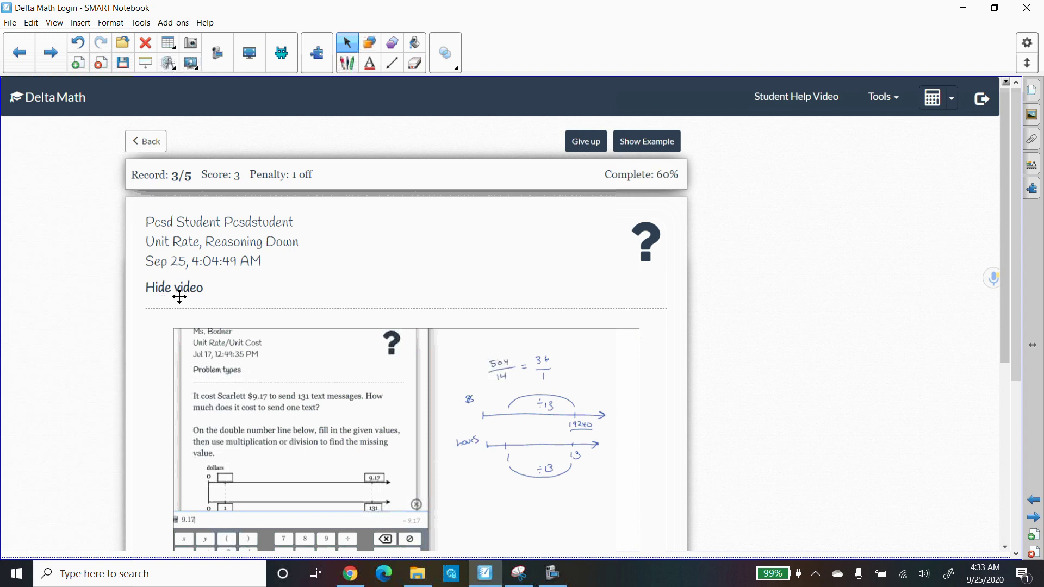
{"action": "left_click", "coordinate": [50, 54]}
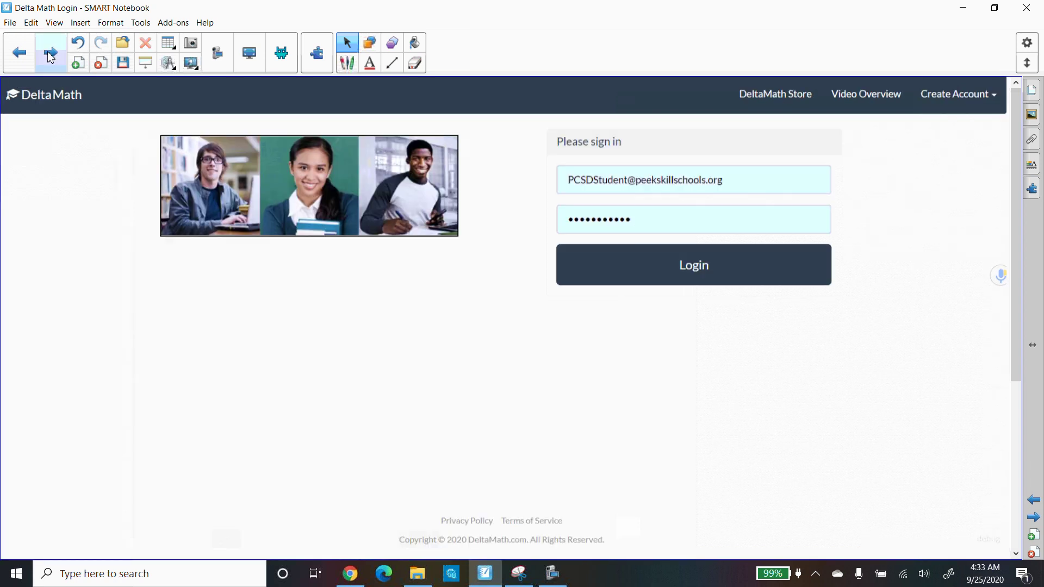
{"action": "left_click", "coordinate": [19, 53]}
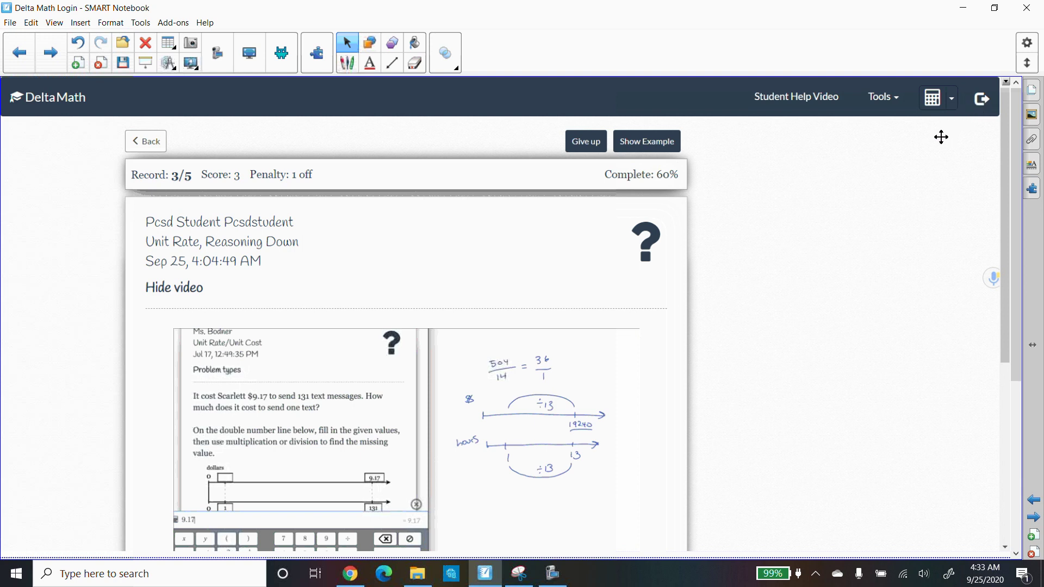
Return to the DeltaMath login slide with the completed sign-in form
{"action": "left_click", "coordinate": [51, 53]}
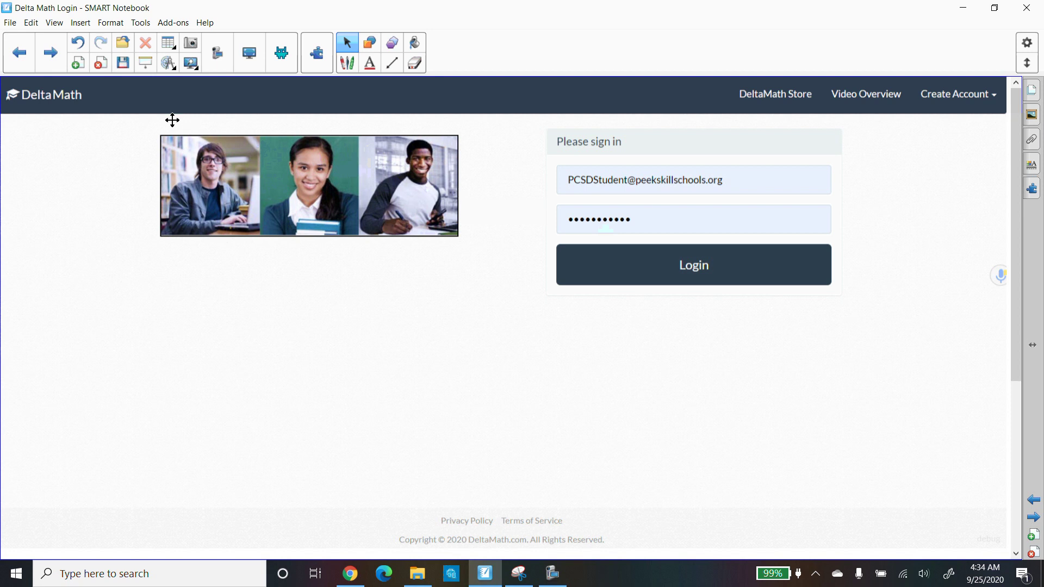
Show the bilingual Dial A Teacher Homework Help Line flyer
{"action": "left_click", "coordinate": [50, 65]}
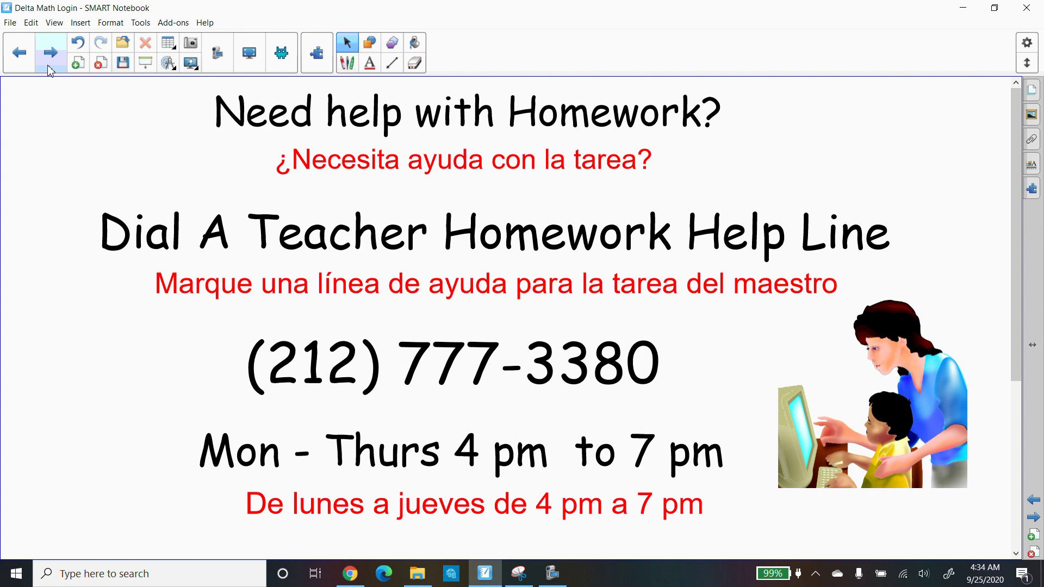
Show the Watch Dr. Robinson on YouTube slide with his Twitter handle
{"action": "left_click", "coordinate": [49, 68]}
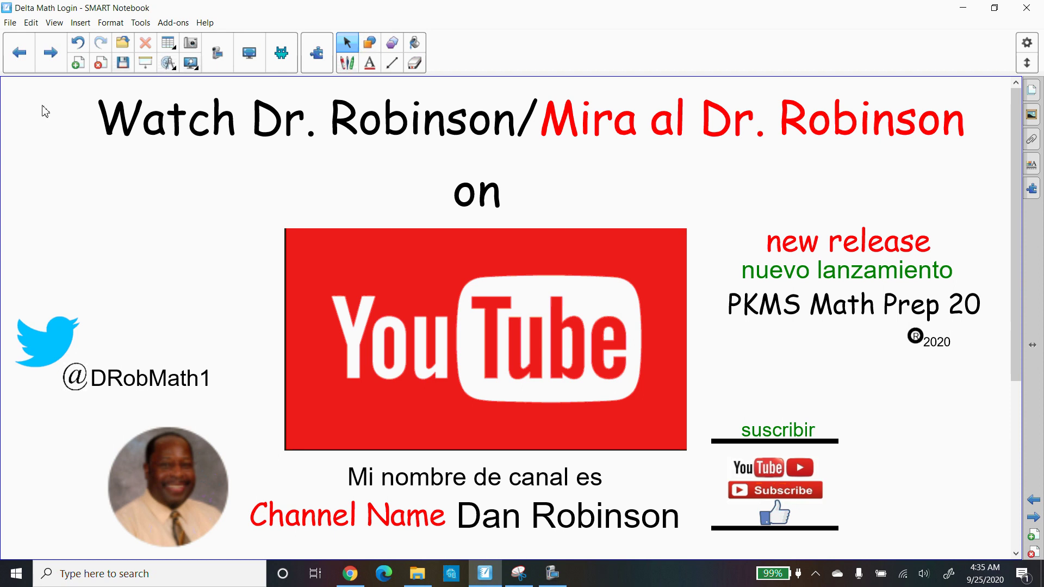
Advance past the Math Time TV slide to the worksheet copies by email slide
{"action": "left_click", "coordinate": [46, 66]}
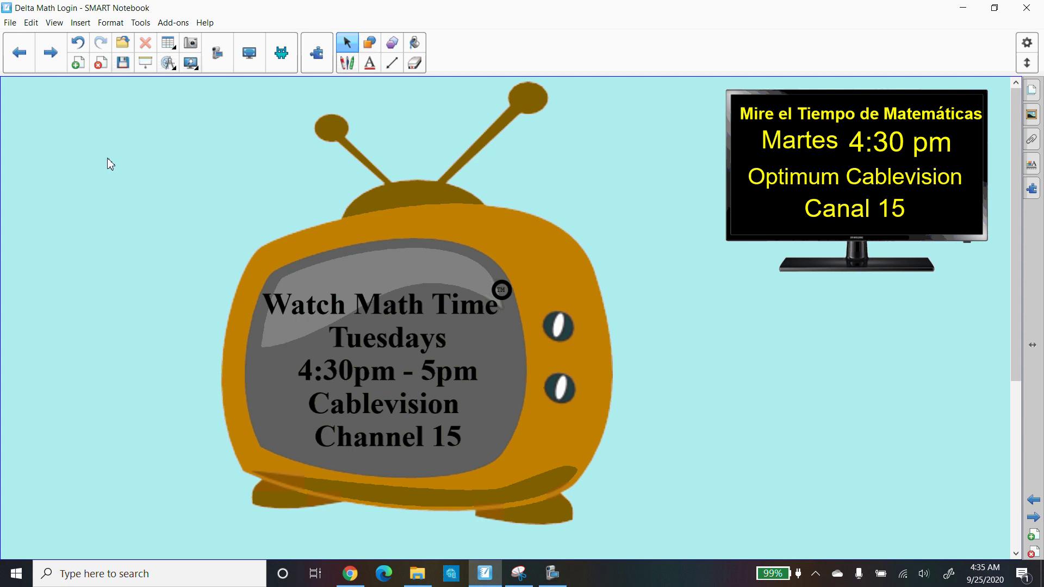
{"action": "left_click", "coordinate": [47, 71]}
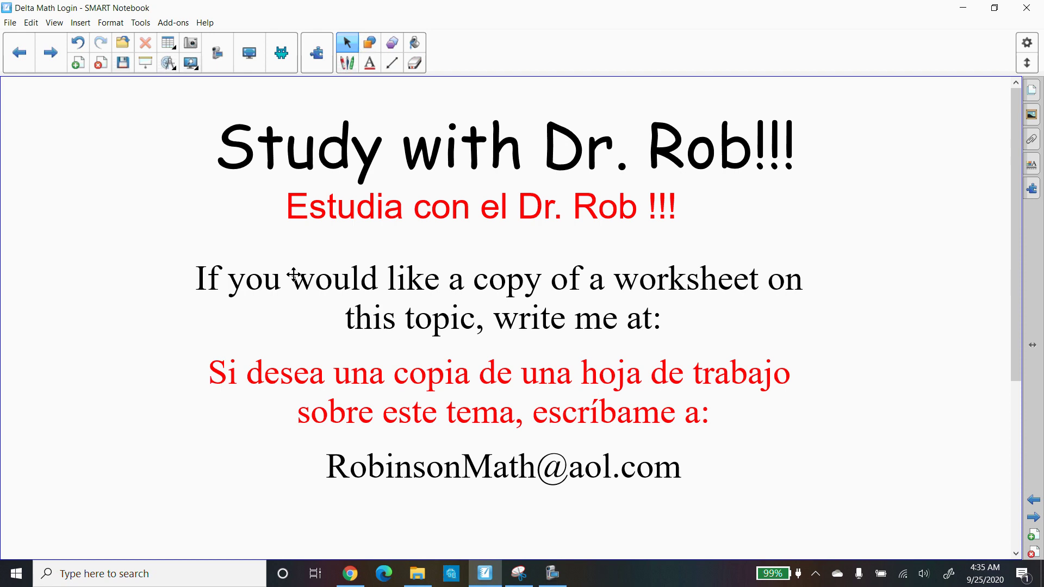
Advance to the Delta Math for Students title slide and restore the screen recorder window
{"action": "left_click", "coordinate": [50, 54]}
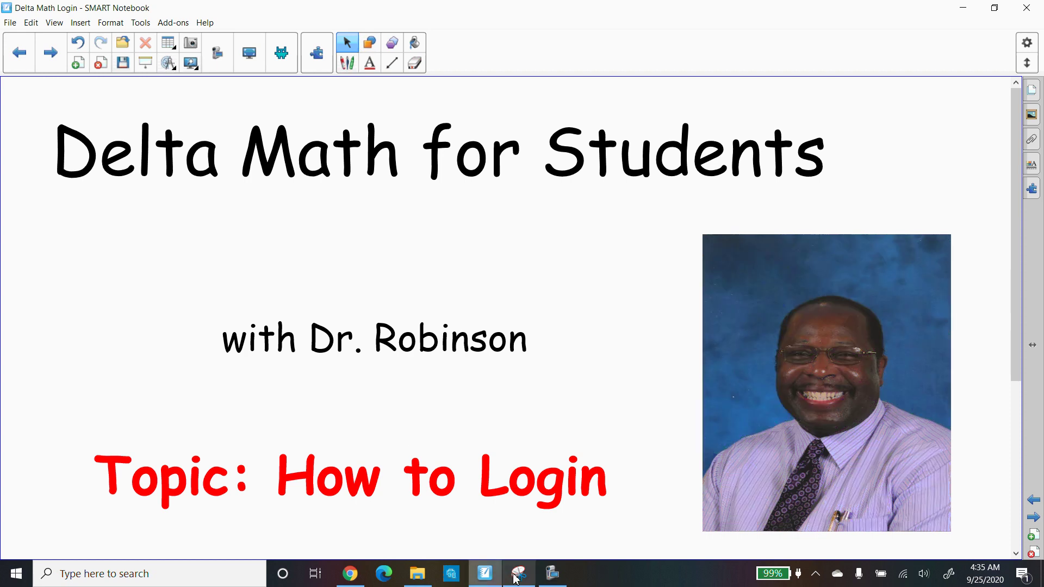
{"action": "left_click", "coordinate": [551, 574]}
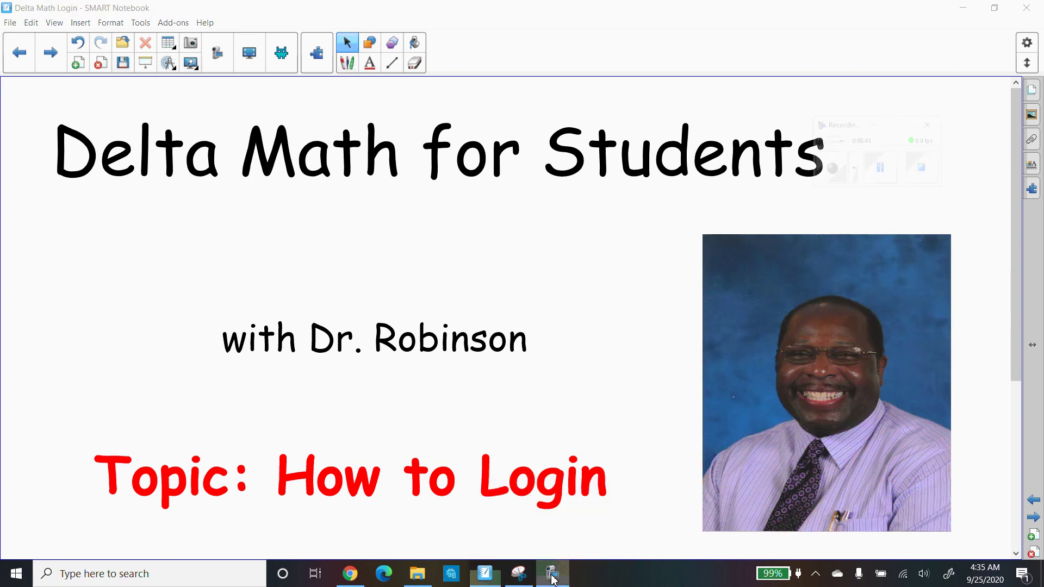